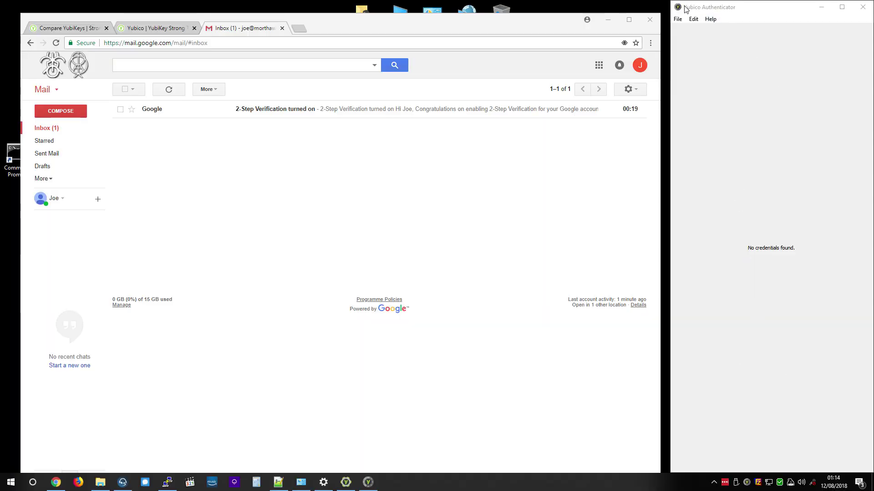
- Reach 2-Step Verification via Google Account > Signing in to Google, confirming the password and security key
{"action": "left_click", "coordinate": [733, 11]}
{"action": "left_click", "coordinate": [640, 68]}
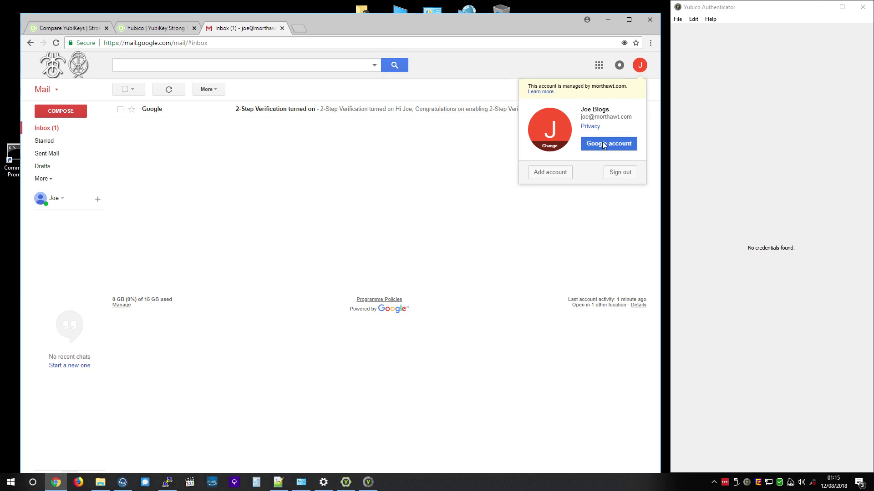
{"action": "left_click", "coordinate": [604, 144]}
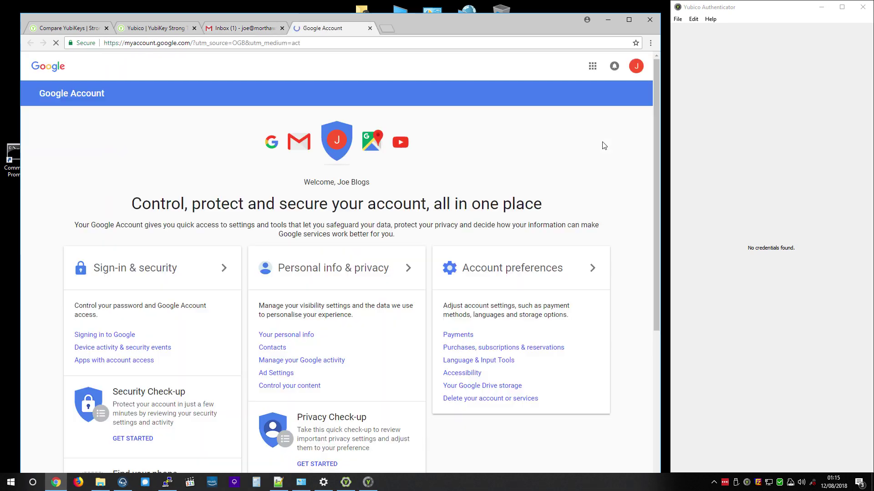
{"action": "left_click", "coordinate": [112, 337]}
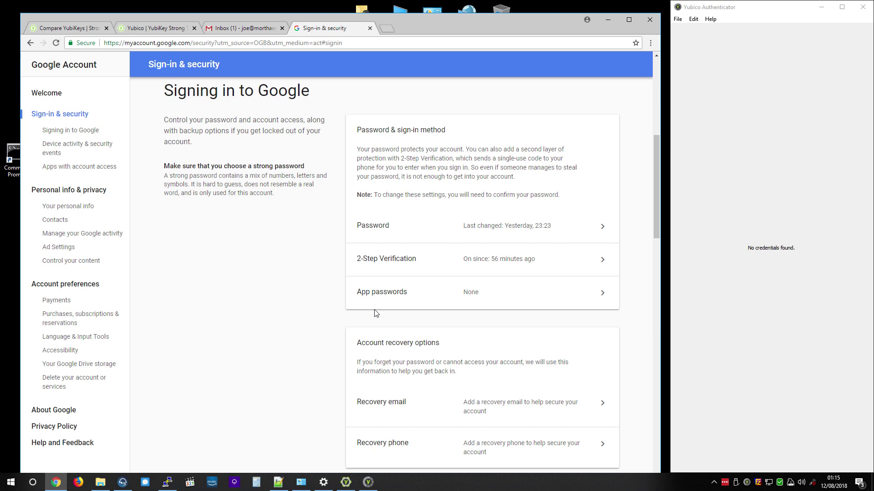
{"action": "left_click", "coordinate": [371, 263]}
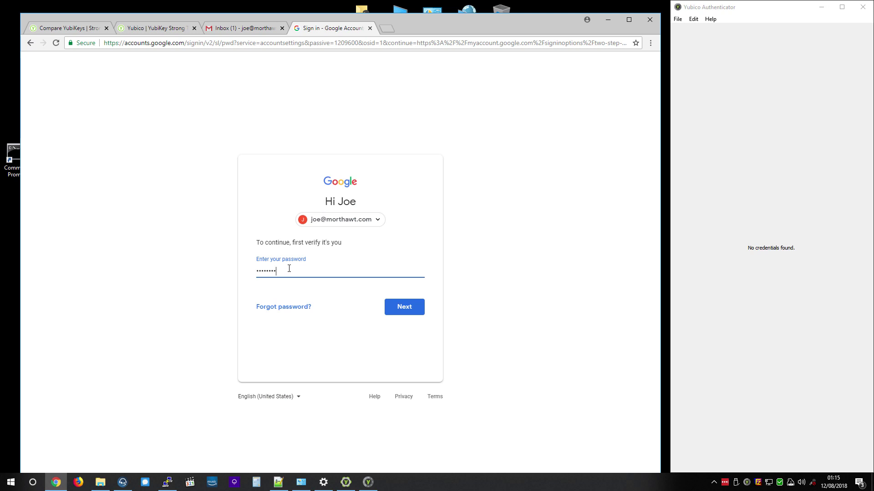
{"action": "key", "text": "Return"}
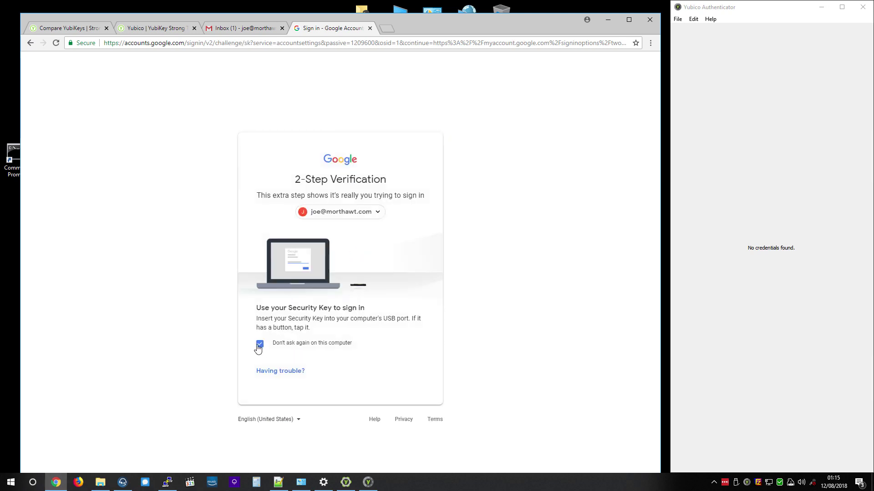
{"action": "left_click", "coordinate": [258, 347]}
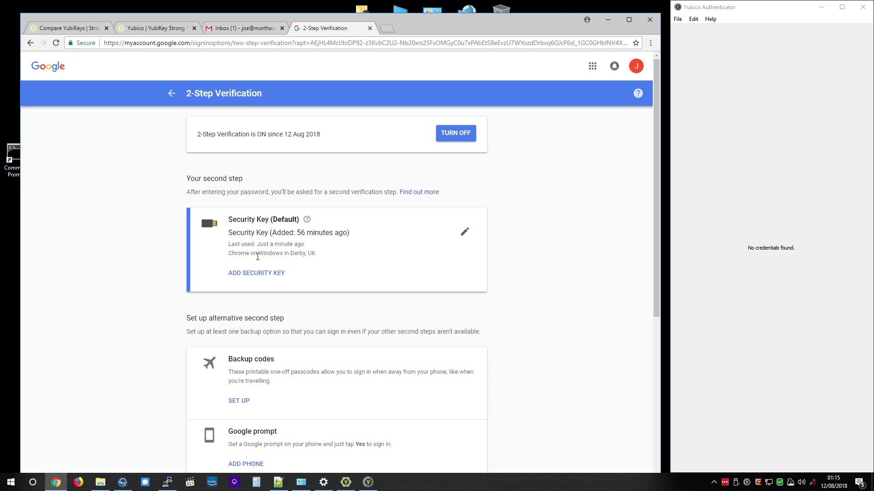
- Start Authenticator app setup with Android selected so the QR code appears
{"action": "scroll", "coordinate": [165, 185], "scroll_direction": "down", "scroll_amount": 1}
{"action": "scroll", "coordinate": [243, 197], "scroll_direction": "down", "scroll_amount": 3}
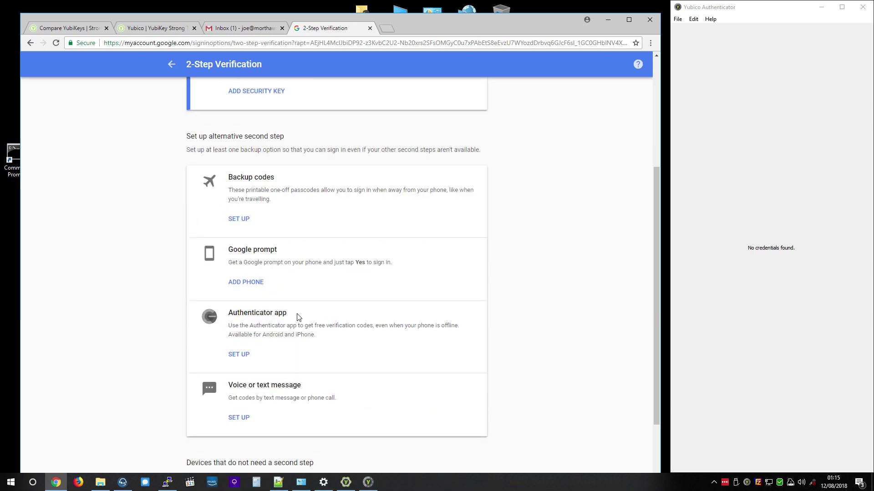
{"action": "left_click", "coordinate": [238, 355]}
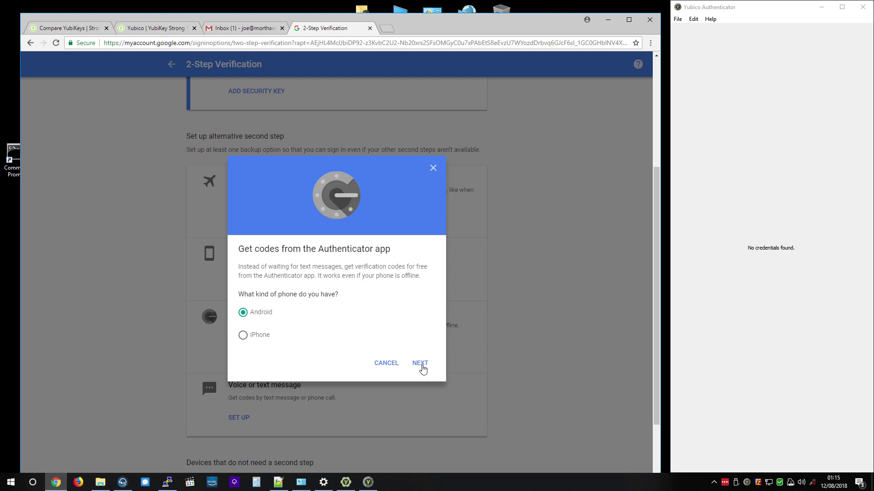
{"action": "left_click", "coordinate": [419, 364]}
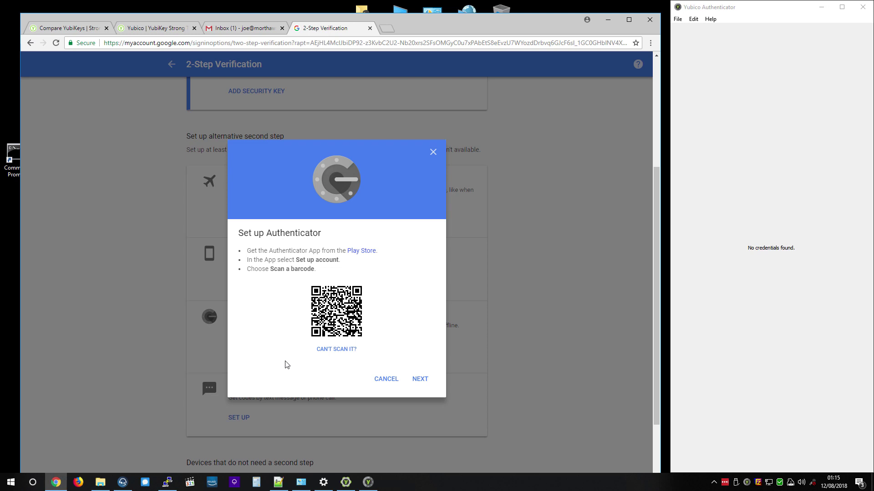
{"action": "left_click", "coordinate": [678, 19]}
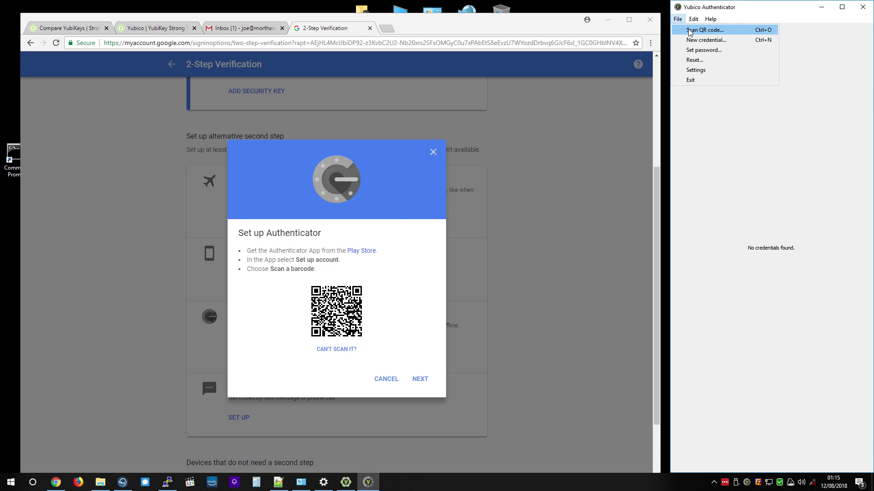
- Scan the on-screen QR code into Yubico Authenticator and save it with issuer 'Google Work Email'
{"action": "left_click", "coordinate": [689, 31]}
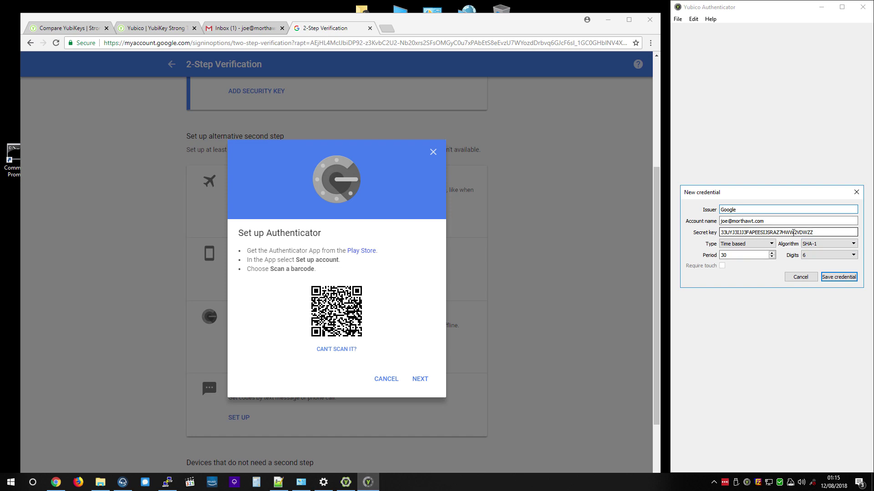
{"action": "double_click", "coordinate": [793, 232]}
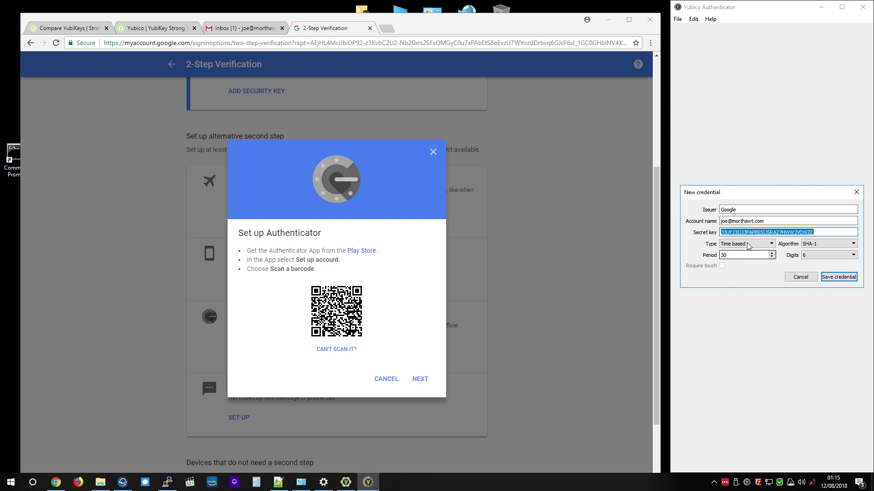
{"action": "left_click", "coordinate": [771, 219]}
{"action": "left_click", "coordinate": [741, 208]}
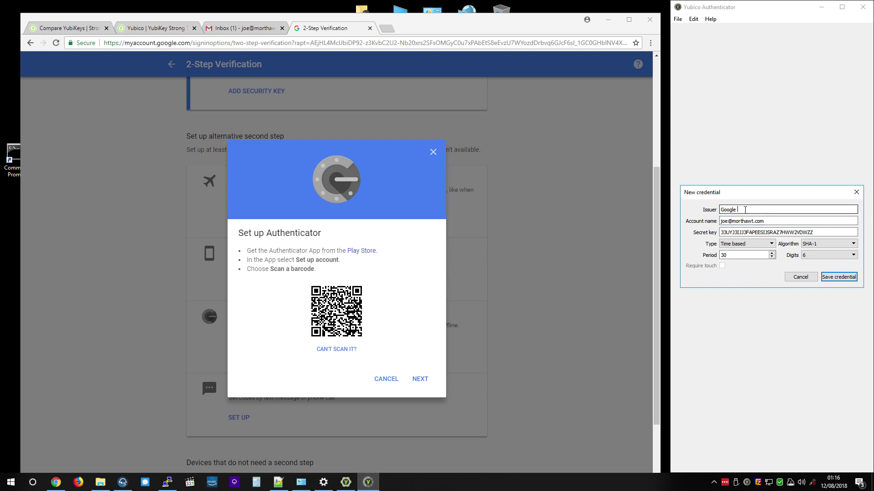
{"action": "type", "text": "Work Emal"}
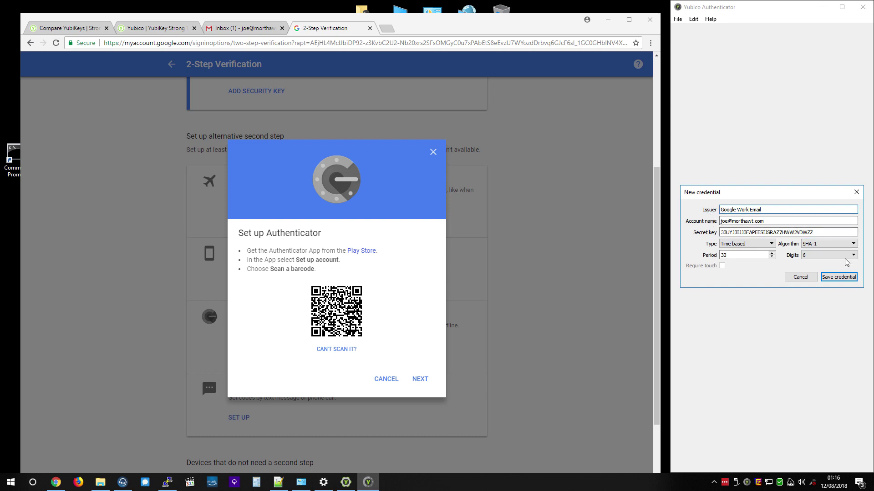
{"action": "left_click", "coordinate": [835, 277]}
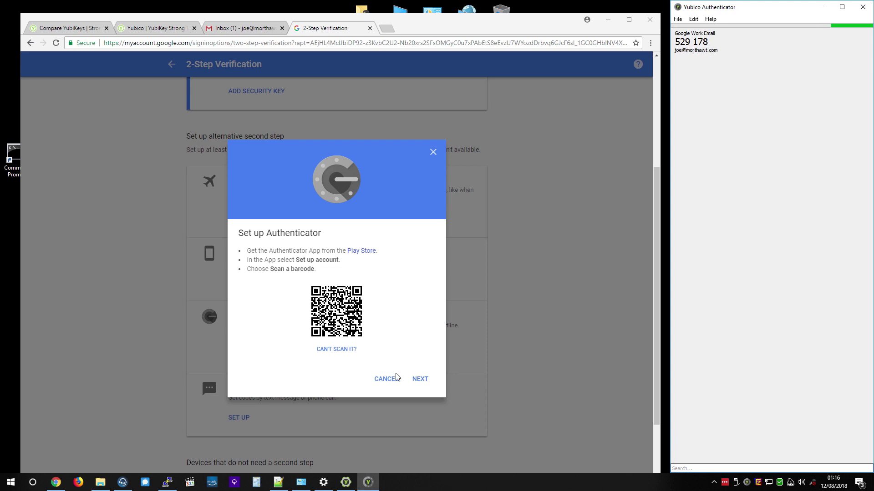
- Continue to code verification and copy the current Google Work Email code in Yubico Authenticator
{"action": "left_click", "coordinate": [422, 381]}
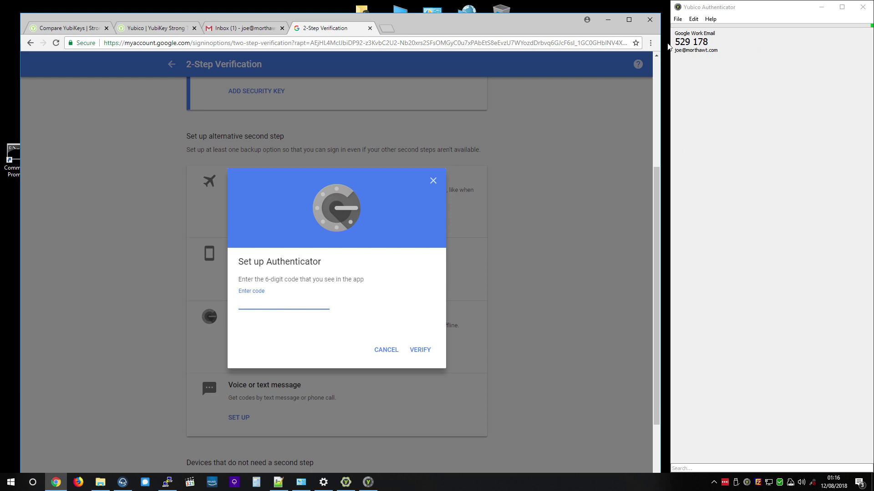
{"action": "left_click", "coordinate": [710, 47]}
{"action": "right_click", "coordinate": [711, 49]}
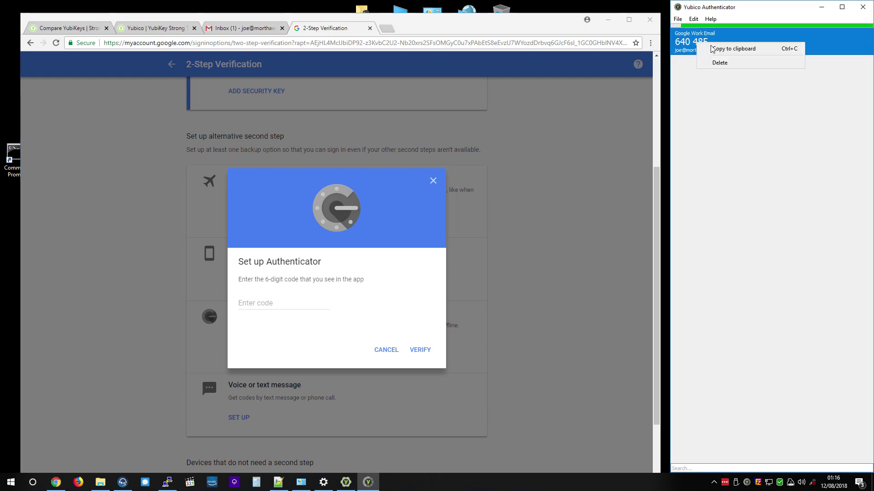
{"action": "left_click", "coordinate": [727, 48]}
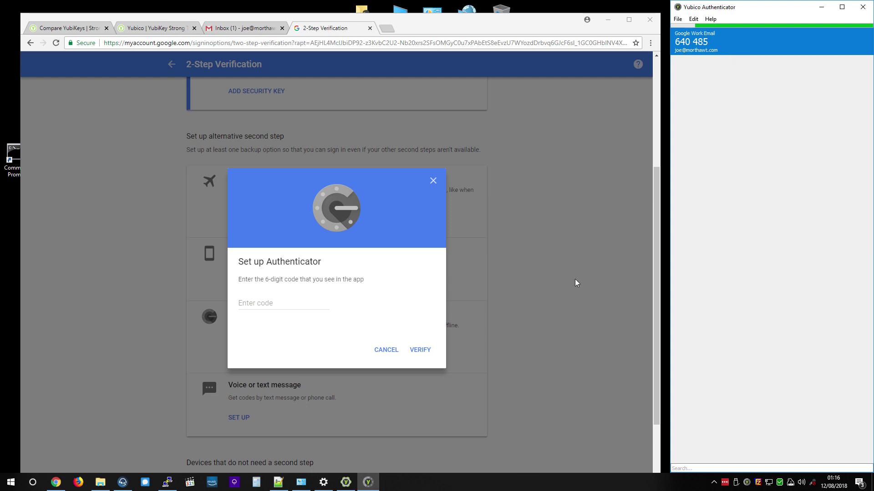
- Paste the copied code into Google, verify it, and finish the Authenticator app setup
{"action": "left_click", "coordinate": [262, 306]}
{"action": "key", "text": "ctrl+v"}
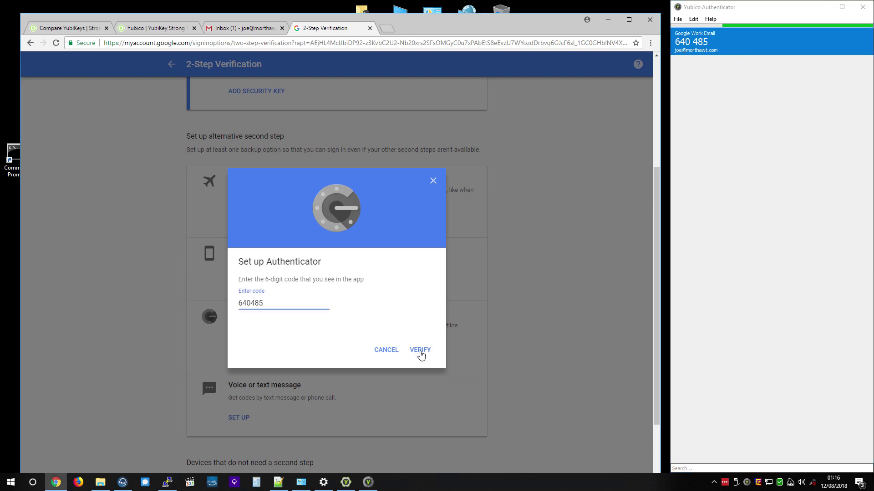
{"action": "left_click", "coordinate": [419, 353]}
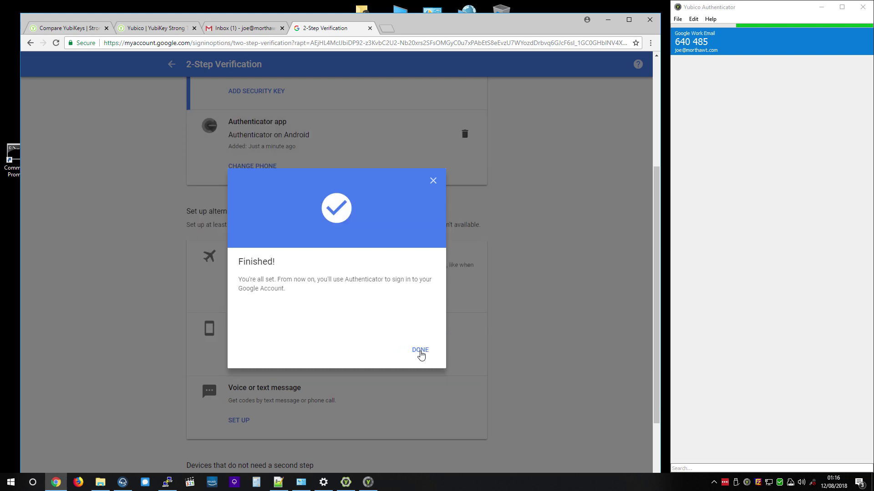
{"action": "left_click", "coordinate": [420, 351]}
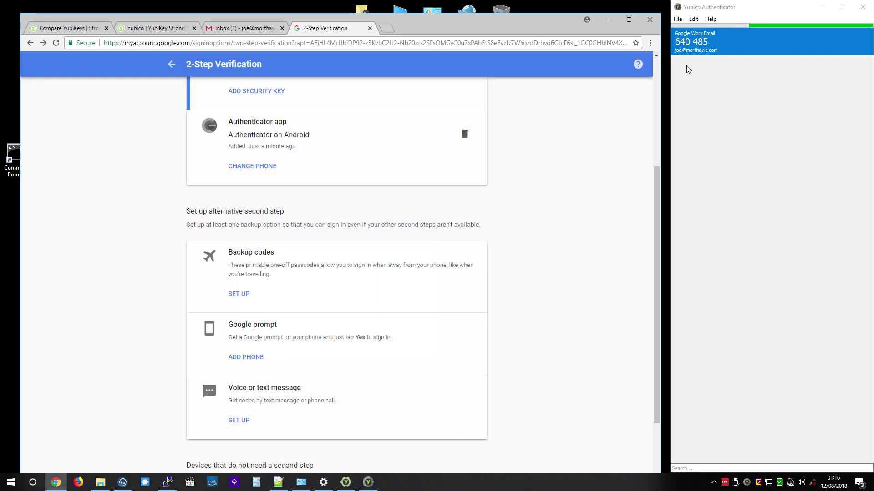
{"action": "scroll", "coordinate": [348, 295], "scroll_direction": "up", "scroll_amount": 3}
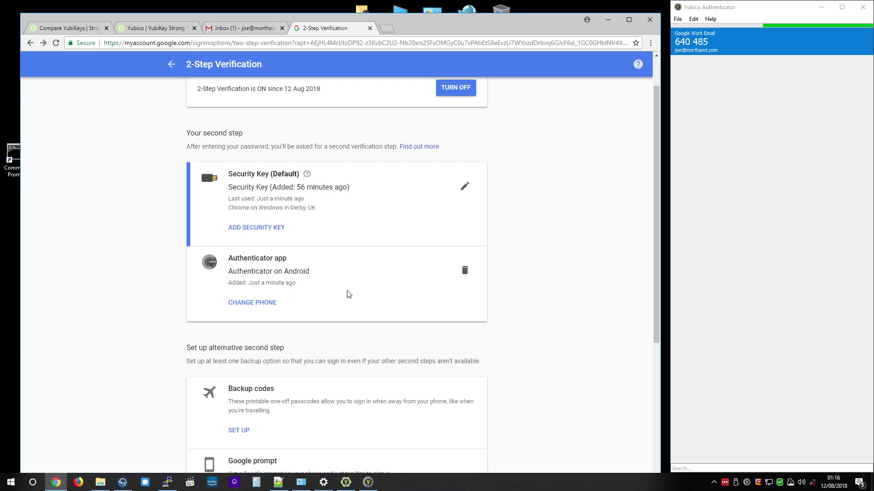
{"action": "scroll", "coordinate": [348, 294], "scroll_direction": "up", "scroll_amount": 1}
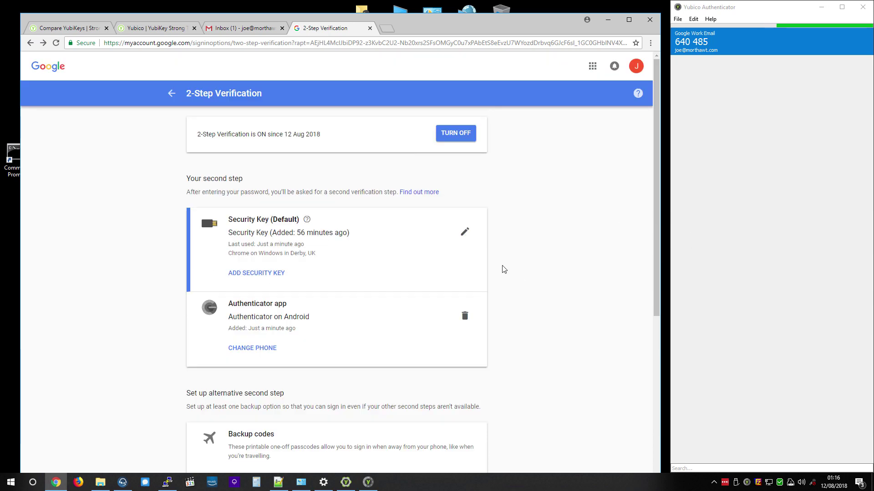
- Remove the Security Key from 2-Step Verification and confirm the removal
{"action": "left_click", "coordinate": [465, 234]}
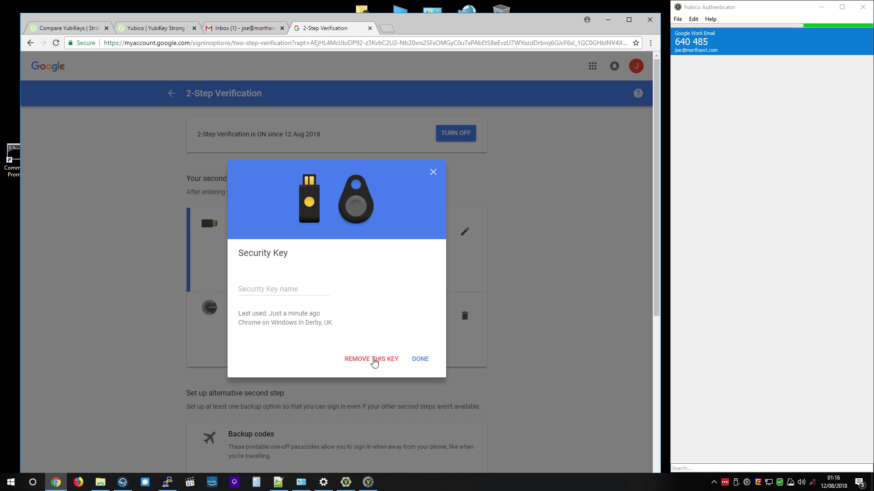
{"action": "left_click", "coordinate": [374, 361]}
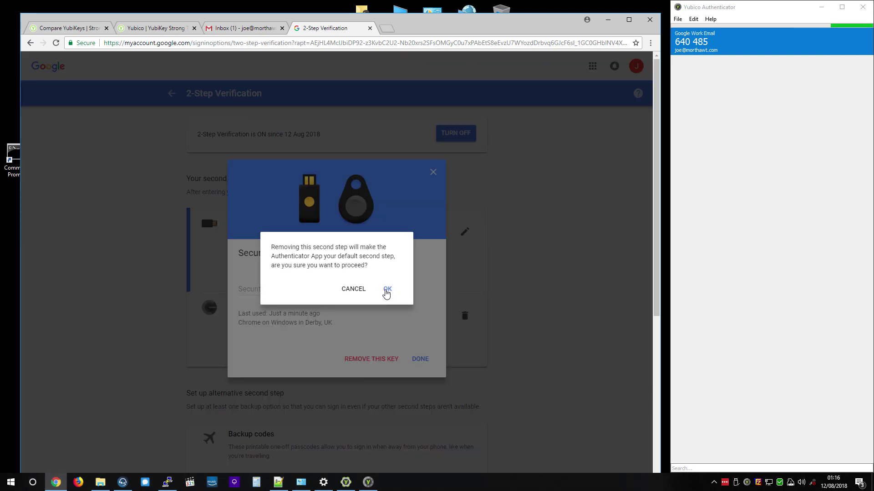
{"action": "left_click", "coordinate": [386, 295]}
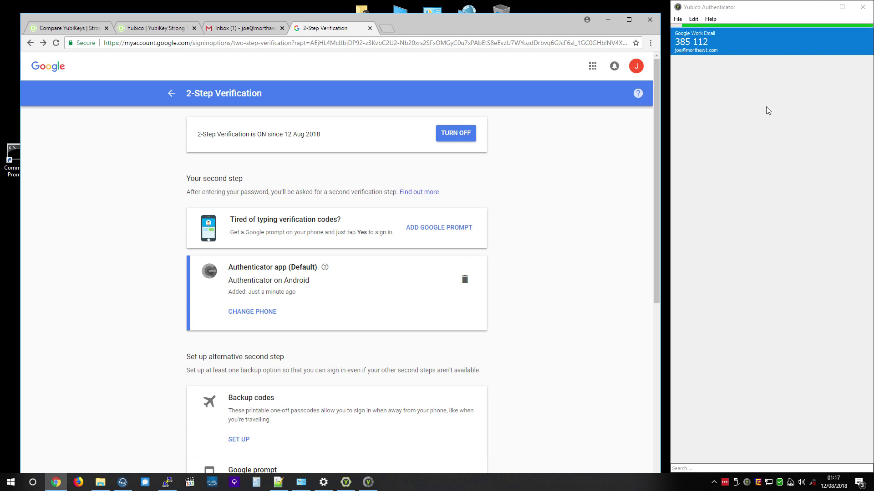
- Sign out of Google, close the sign-in tab, and go to gmail from the address bar
{"action": "left_click", "coordinate": [636, 66]}
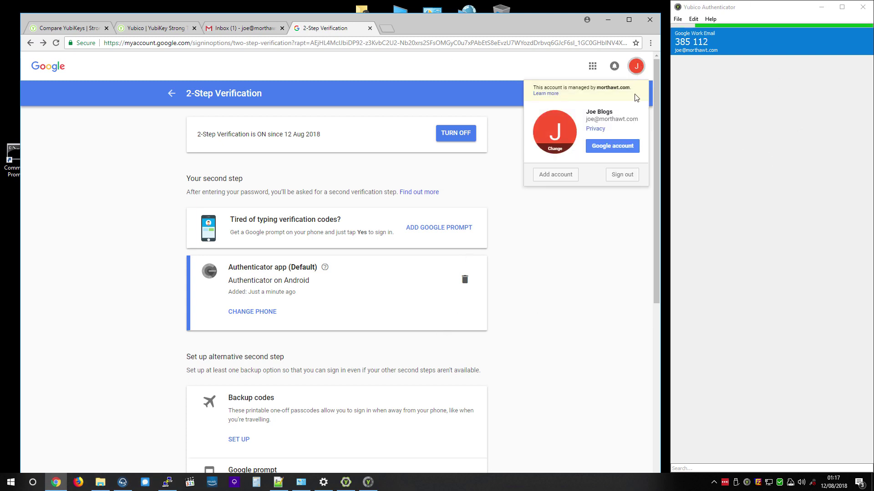
{"action": "left_click", "coordinate": [623, 175]}
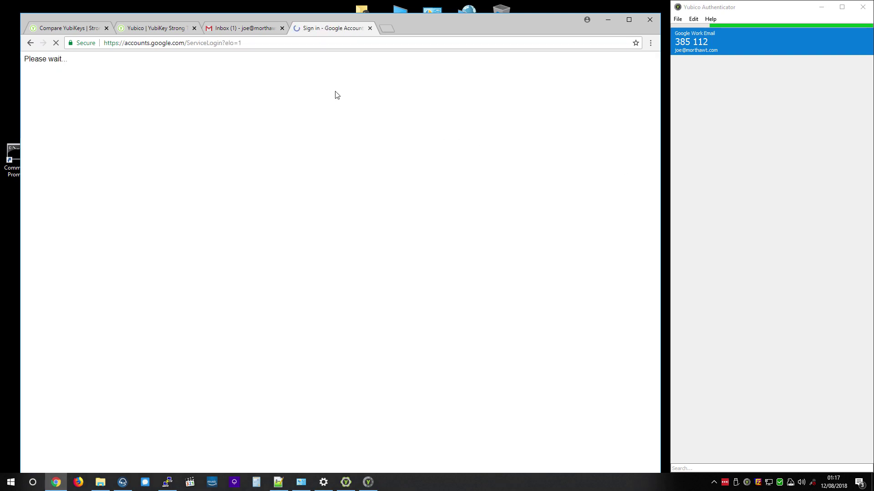
{"action": "middle_click", "coordinate": [319, 31]}
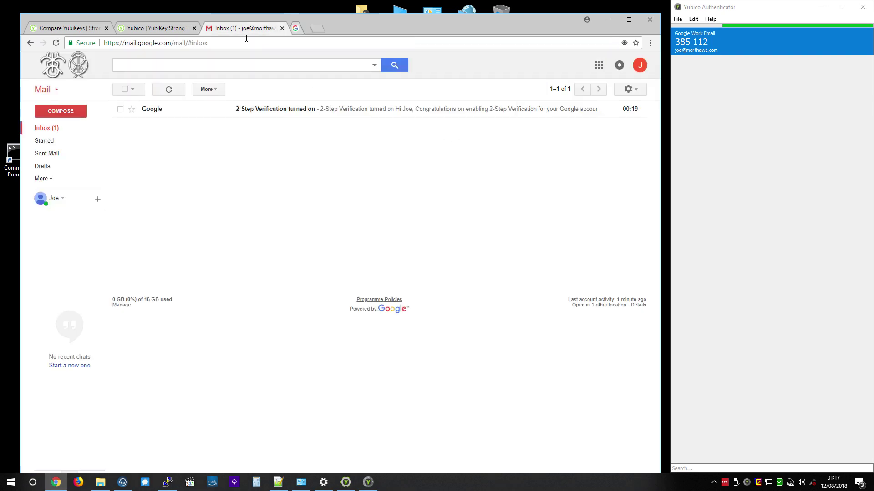
{"action": "left_click", "coordinate": [148, 41]}
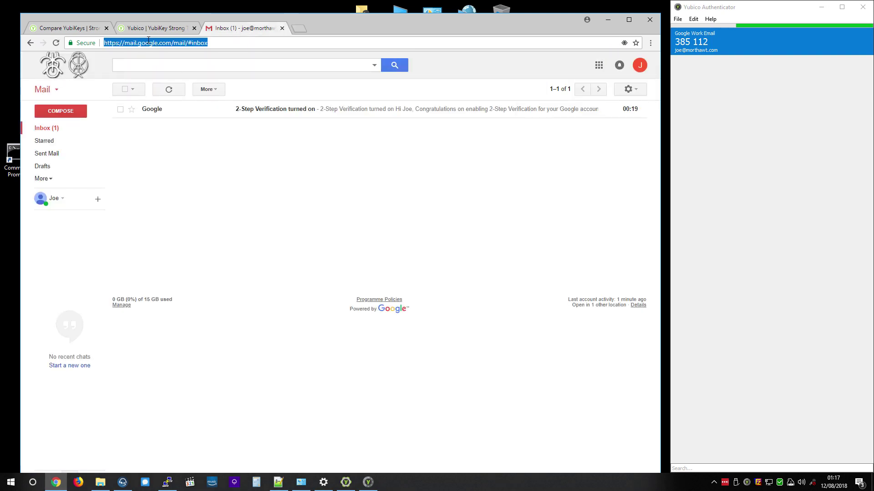
{"action": "type", "text": "gmail.com"}
{"action": "key", "text": "Return"}
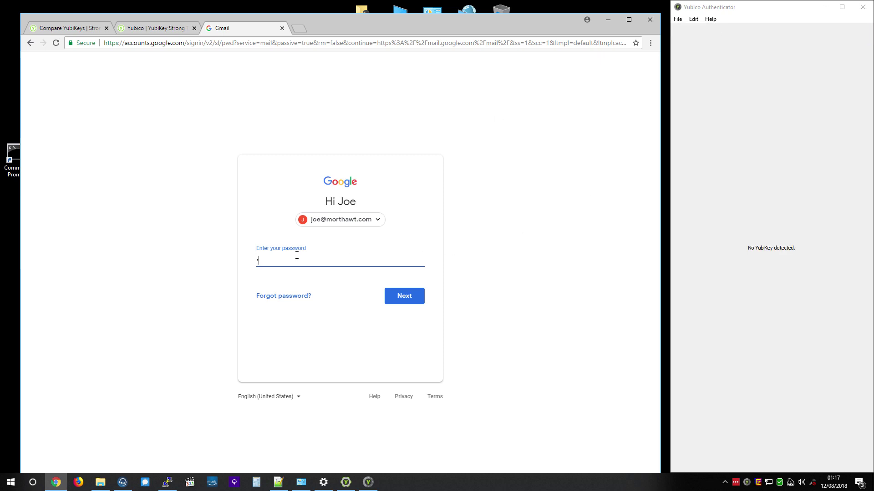
- Enter the account password, untick 'Don't ask again on this computer', and focus the code field
{"action": "type", "text": "***"}
{"action": "key", "text": "Return"}
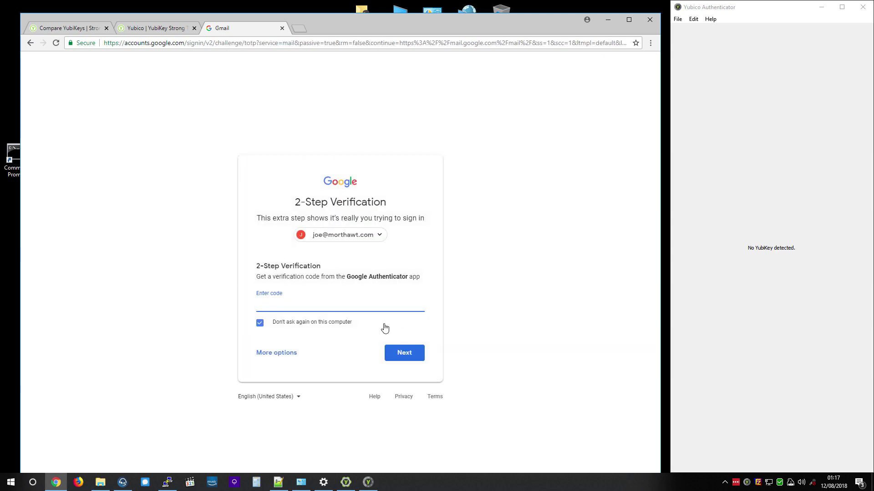
{"action": "left_click", "coordinate": [259, 324]}
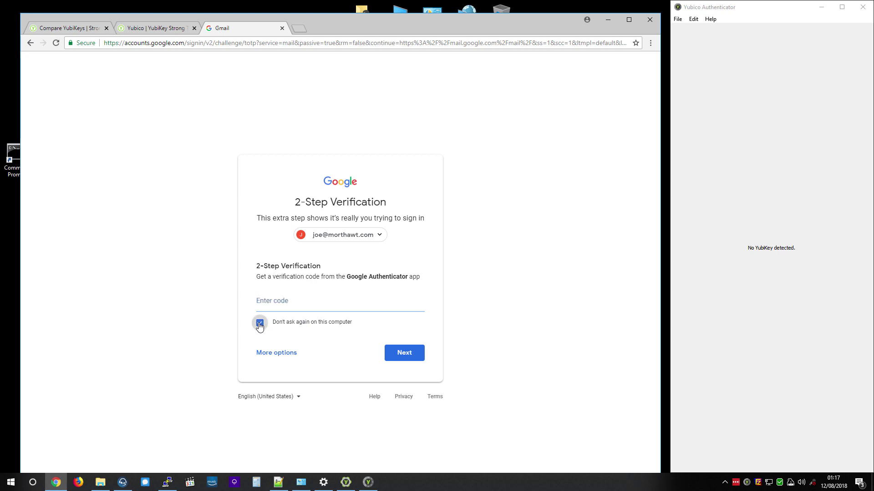
{"action": "left_click", "coordinate": [286, 302]}
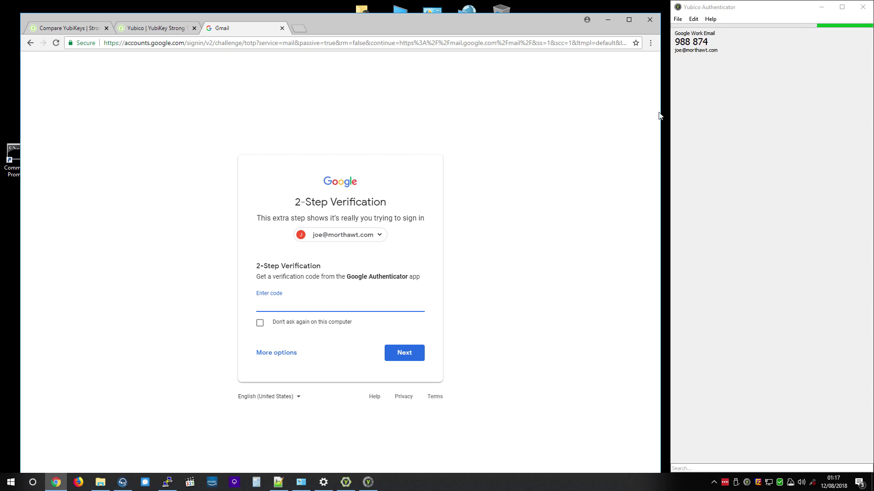
- Select the Google Work Email credential to display its current code
{"action": "left_click", "coordinate": [694, 47]}
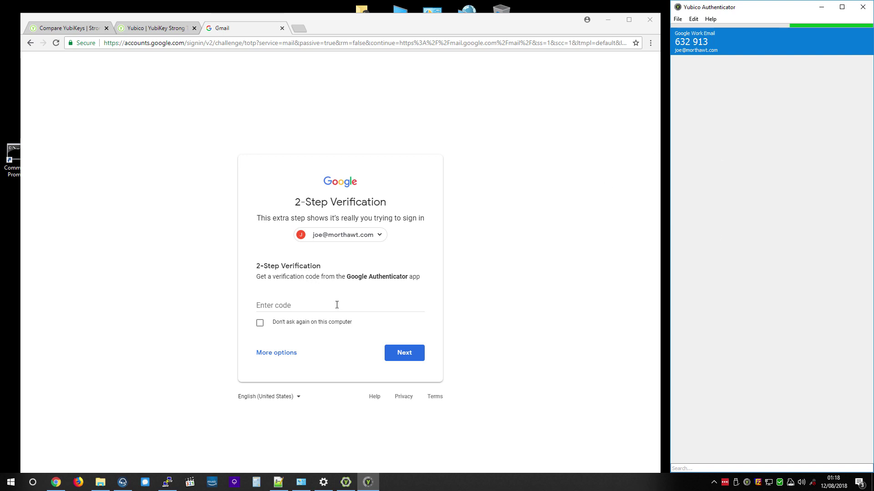
- Enter the six-digit Google Work Email code from Yubico Authenticator to finish signing in
{"action": "left_click", "coordinate": [274, 306]}
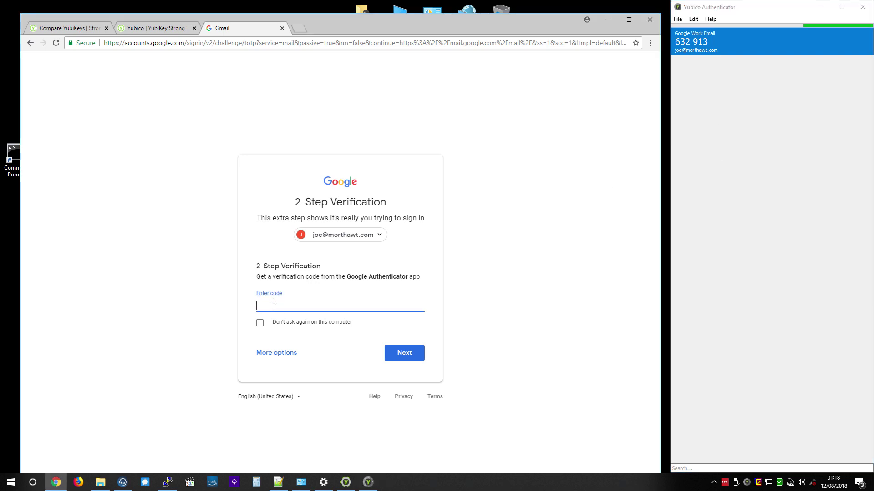
{"action": "key", "text": "Return"}
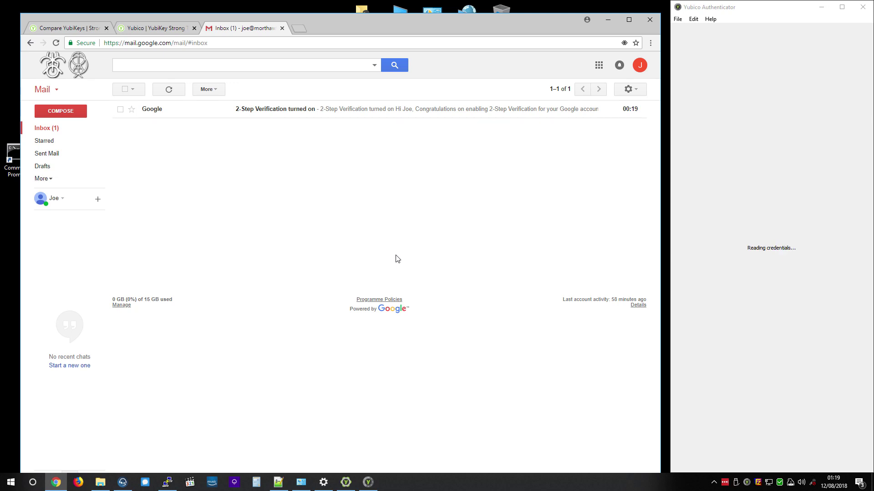
- Set and confirm a new password for Yubico Authenticator's credentials via Set password
{"action": "left_click", "coordinate": [678, 20]}
{"action": "key", "text": "Escape"}
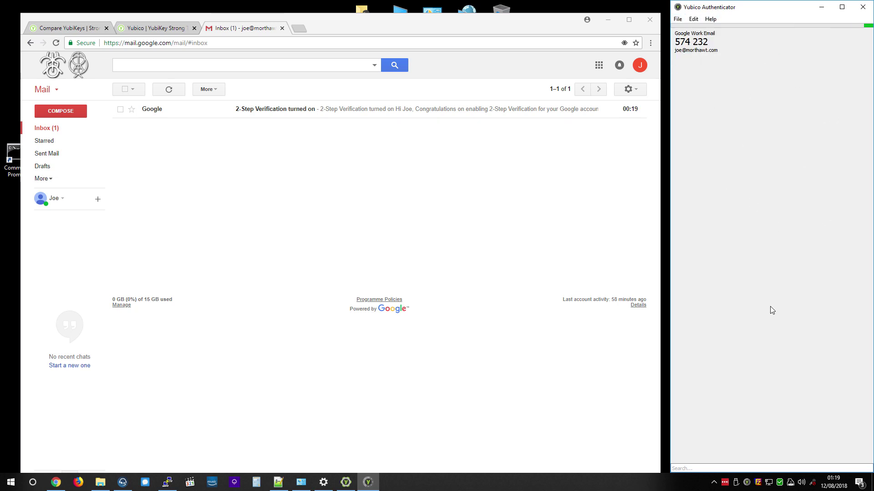
{"action": "left_click", "coordinate": [678, 19]}
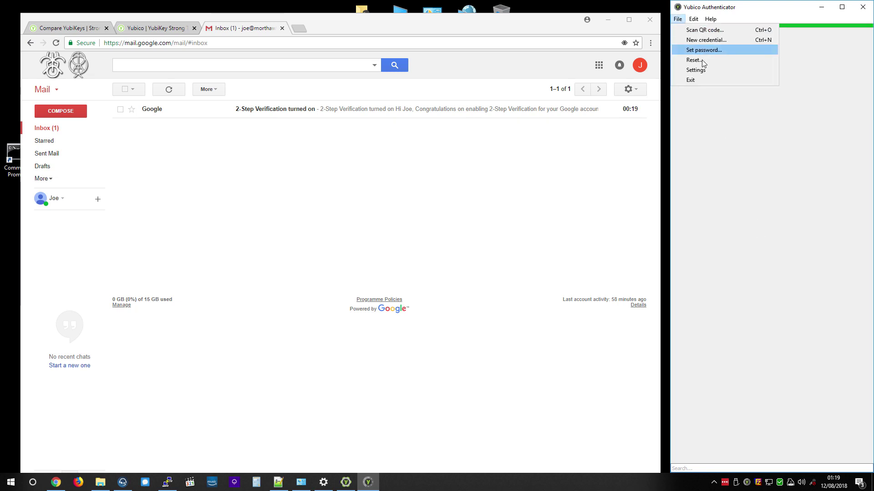
{"action": "left_click", "coordinate": [696, 51]}
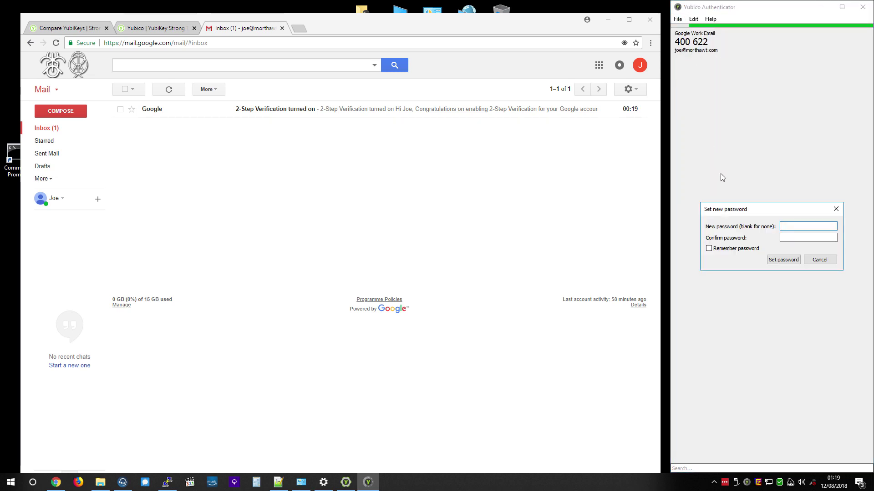
{"action": "type", "text": "********"}
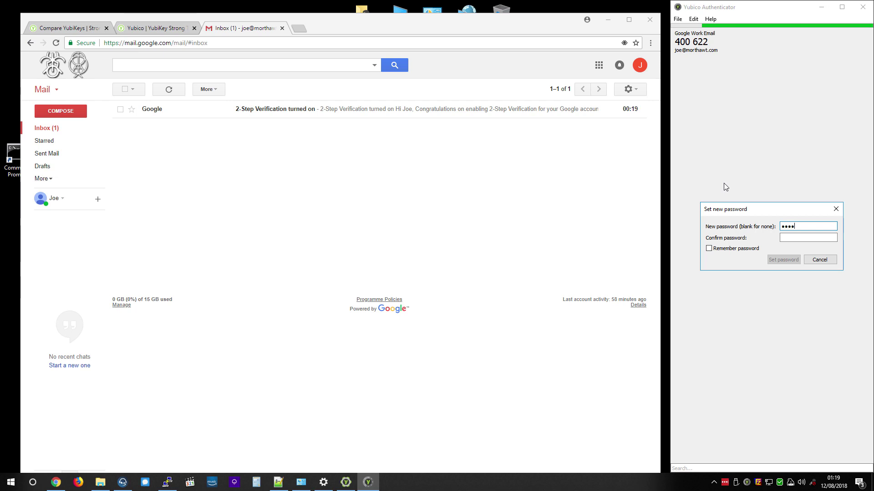
{"action": "key", "text": "Tab"}
{"action": "type", "text": "********"}
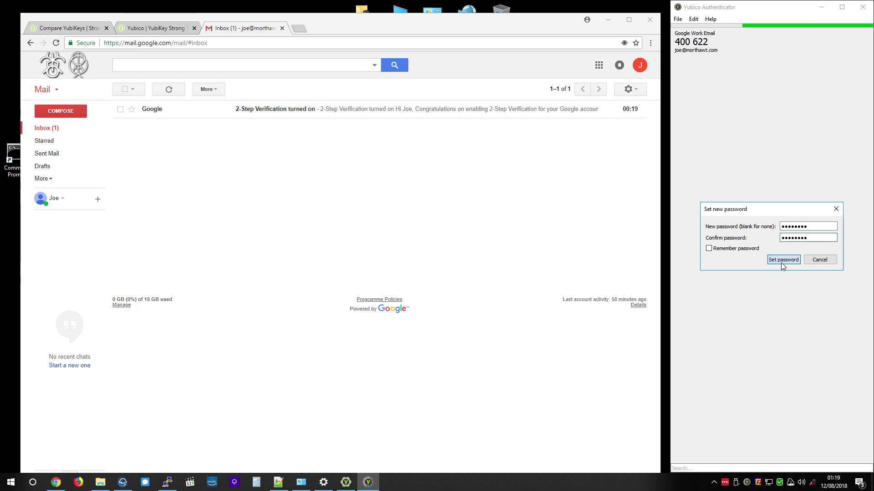
{"action": "left_click", "coordinate": [780, 261]}
{"action": "left_click", "coordinate": [466, 248]}
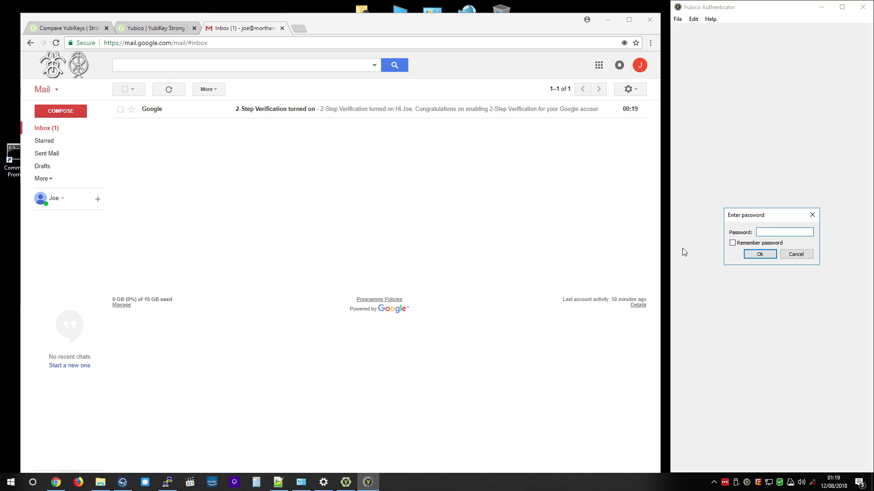
- Enter the new application password to unlock Yubico Authenticator and reveal the Google Work Email code
{"action": "type", "text": "********"}
{"action": "key", "text": "Return"}
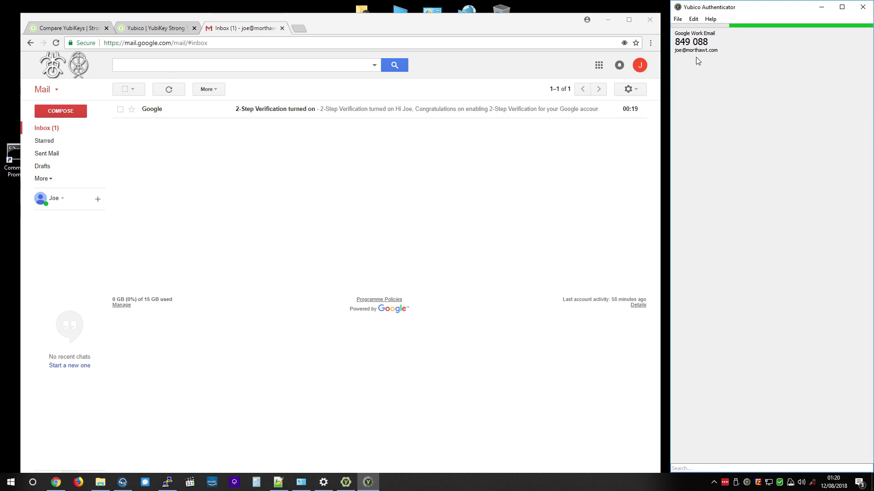
{"action": "left_click", "coordinate": [684, 44]}
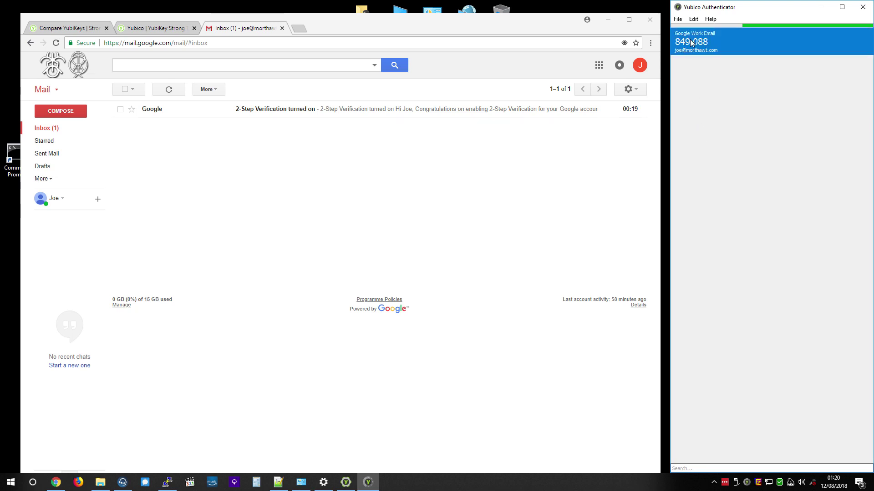
{"action": "right_click", "coordinate": [691, 42]}
{"action": "left_click", "coordinate": [717, 61]}
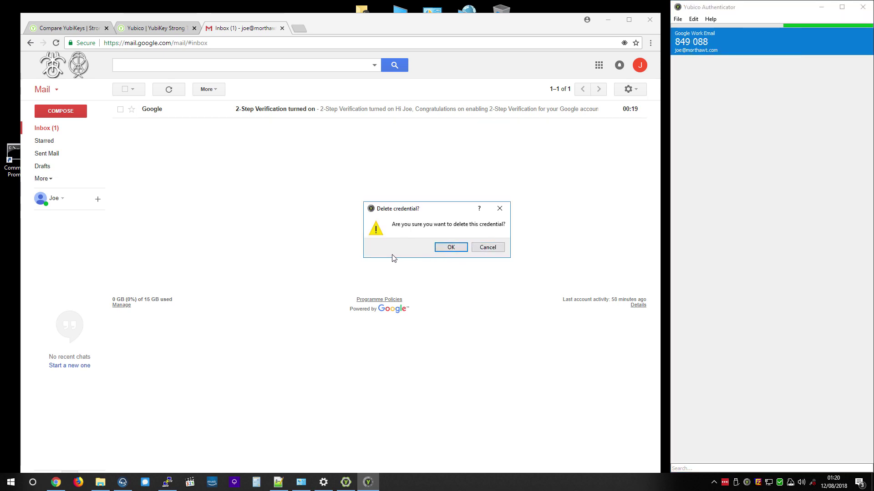
{"action": "left_click", "coordinate": [487, 248]}
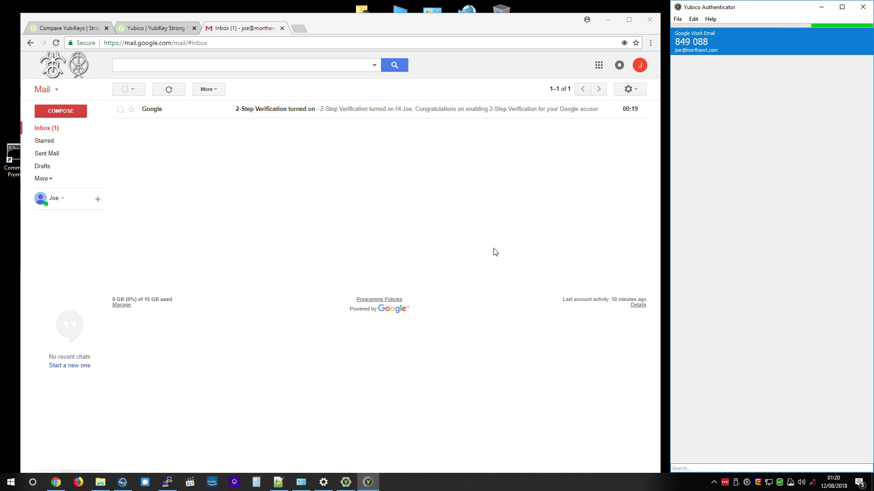